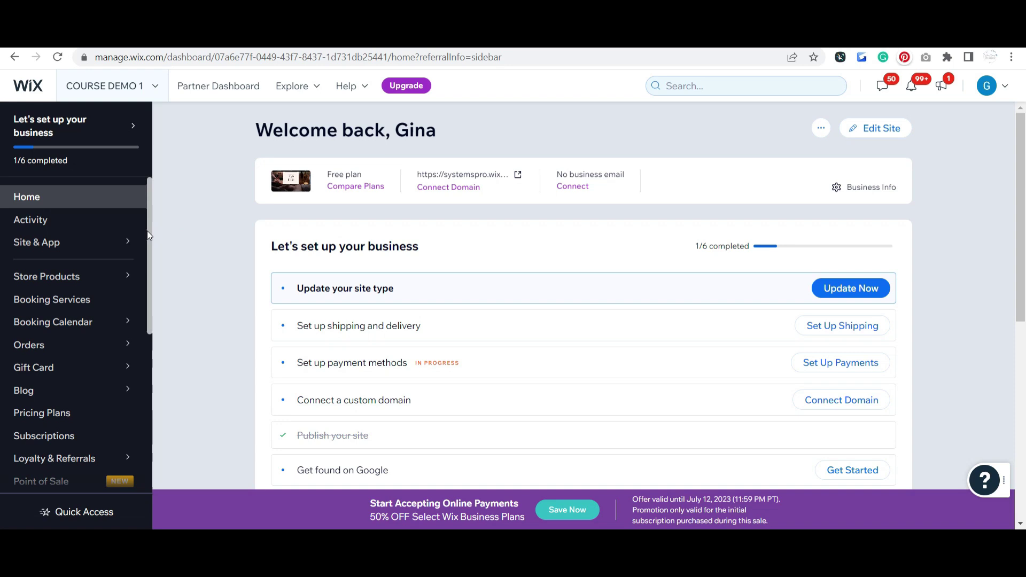
Open Booking Settings from the site's Settings page.
{"action": "scroll", "coordinate": [148, 235], "scroll_direction": "down", "scroll_amount": 5}
{"action": "scroll", "coordinate": [148, 235], "scroll_direction": "down", "scroll_amount": 1}
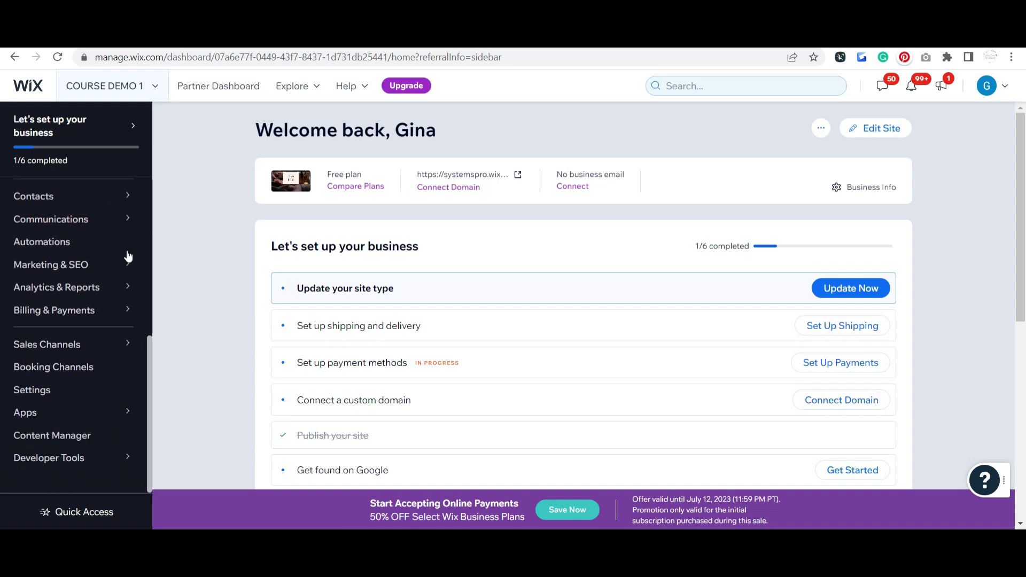
{"action": "left_click", "coordinate": [63, 396]}
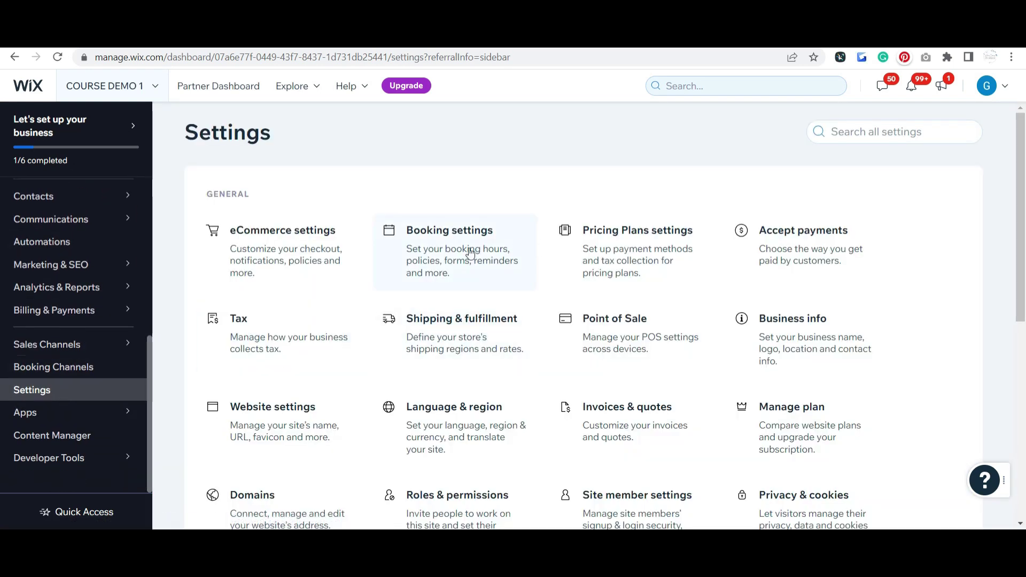
{"action": "left_click", "coordinate": [470, 253]}
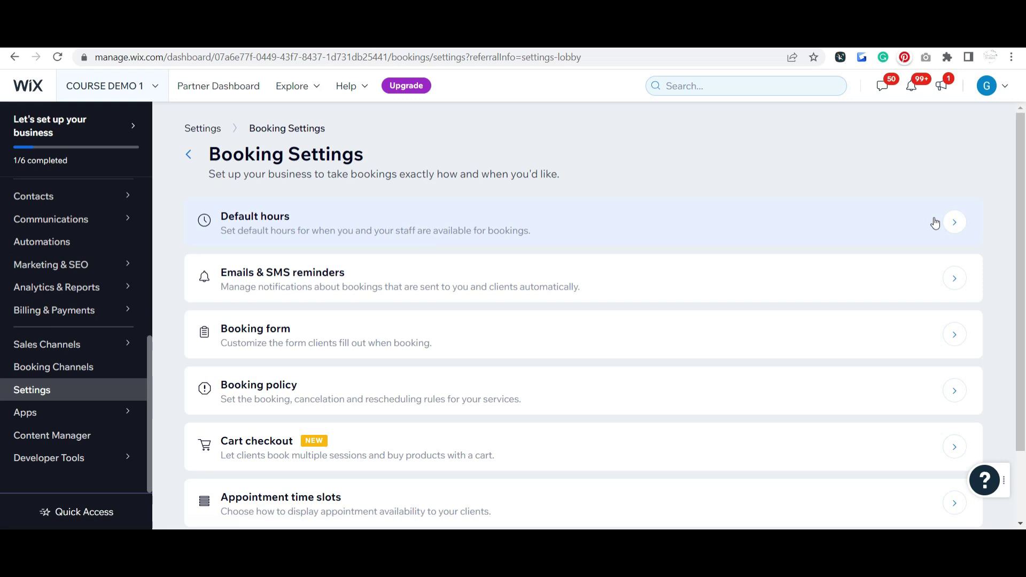
Check the default booking hours, then go to Emails & SMS Reminders.
{"action": "left_click", "coordinate": [953, 223]}
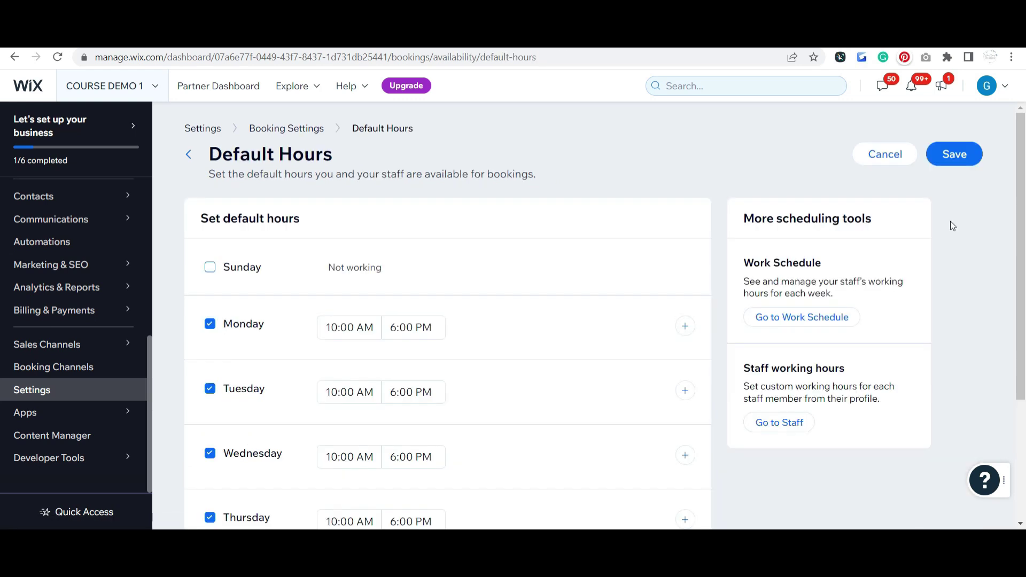
{"action": "left_click", "coordinate": [285, 134]}
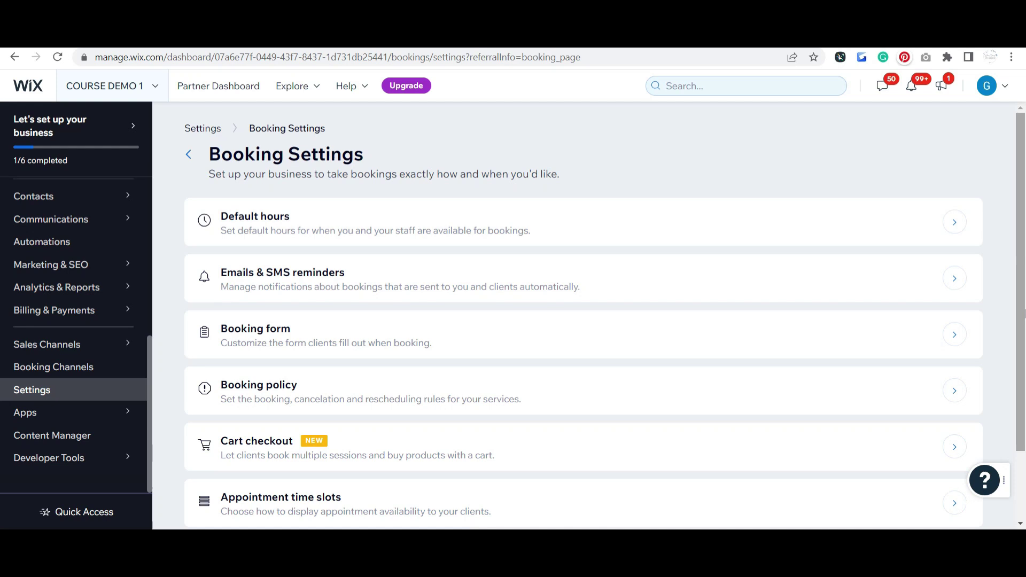
{"action": "left_click", "coordinate": [955, 280]}
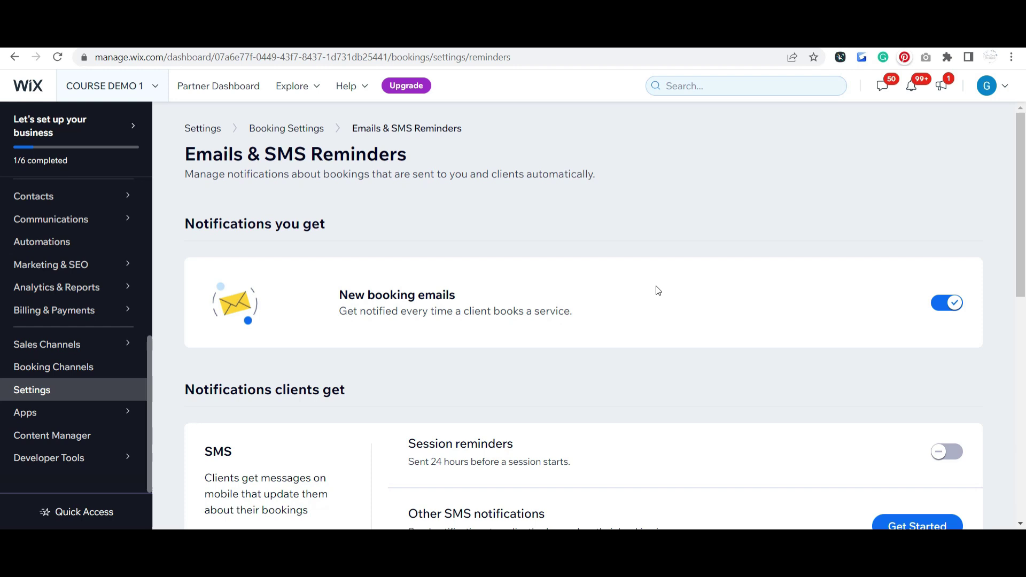
Look through the email and SMS reminder options without changing anything.
{"action": "scroll", "coordinate": [663, 275], "scroll_direction": "down", "scroll_amount": 3}
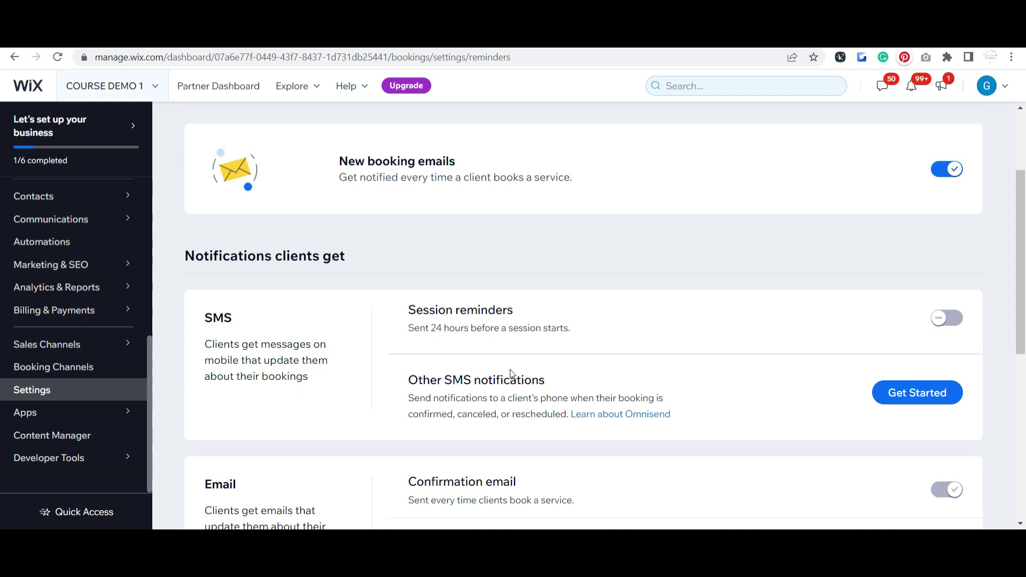
{"action": "scroll", "coordinate": [675, 318], "scroll_direction": "down", "scroll_amount": 4}
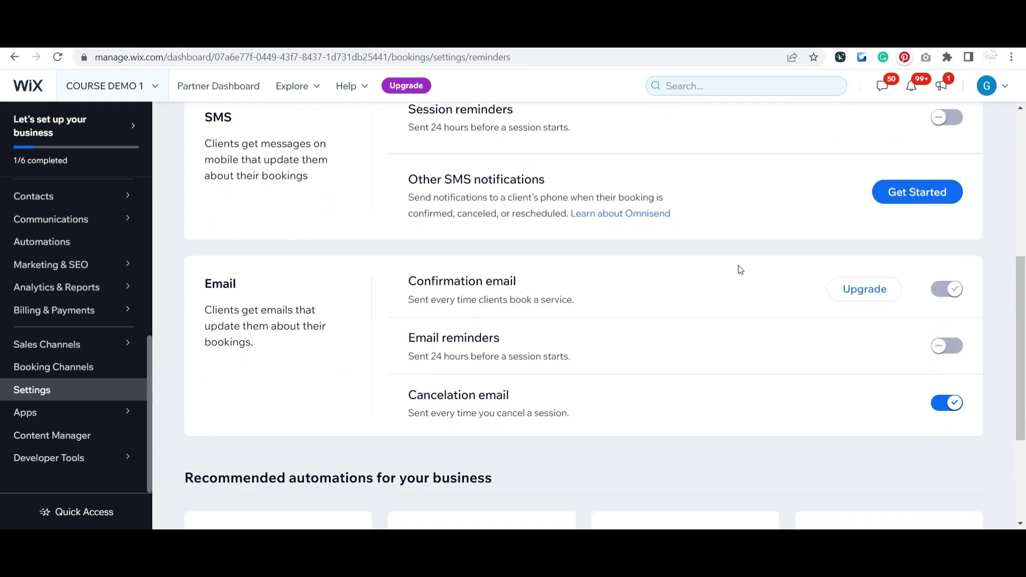
{"action": "mouse_move", "coordinate": [461, 280]}
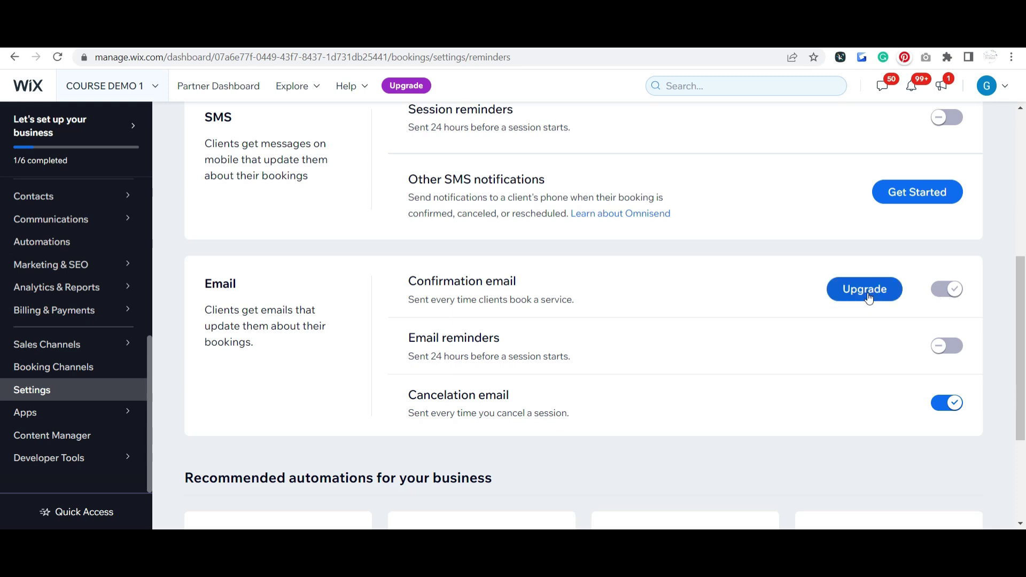
{"action": "mouse_move", "coordinate": [502, 347]}
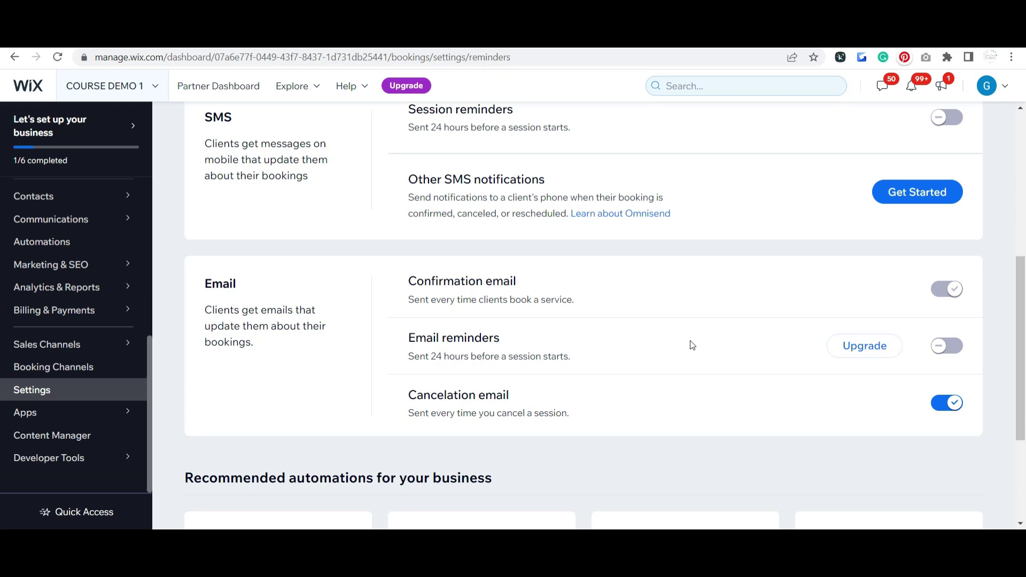
{"action": "scroll", "coordinate": [690, 344], "scroll_direction": "up", "scroll_amount": 3}
{"action": "scroll", "coordinate": [690, 344], "scroll_direction": "down", "scroll_amount": 6}
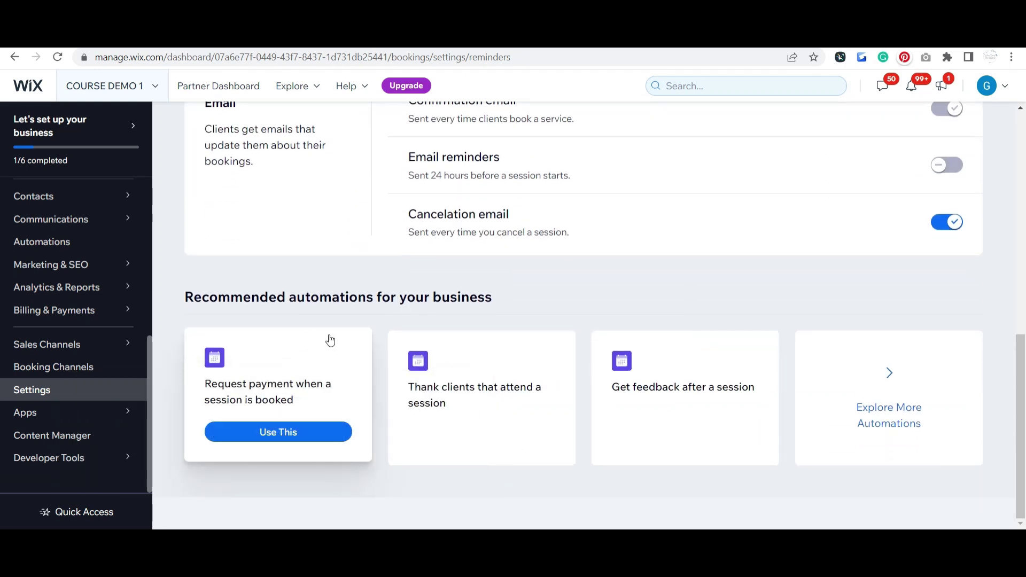
{"action": "scroll", "coordinate": [835, 289], "scroll_direction": "up", "scroll_amount": 4}
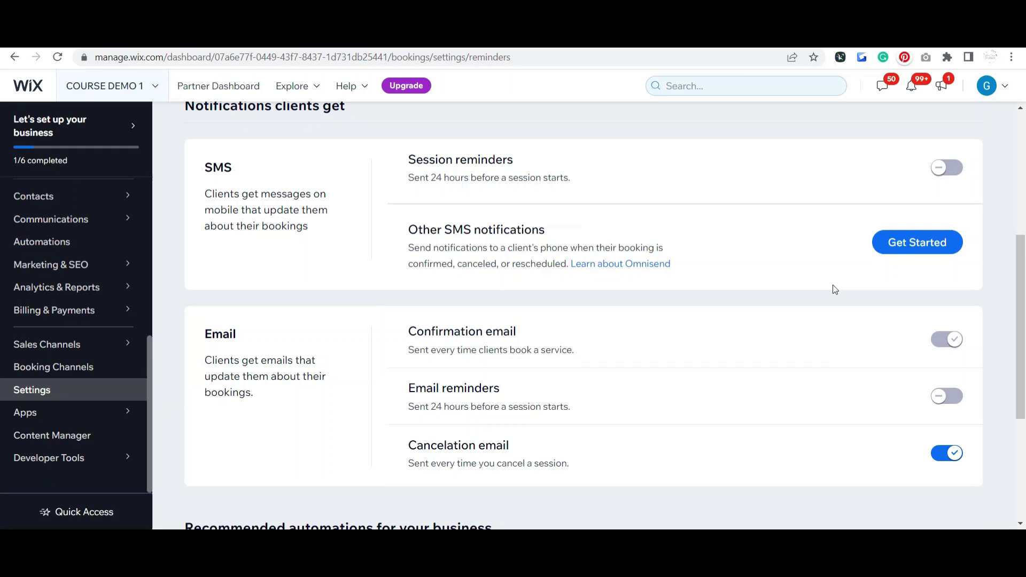
{"action": "scroll", "coordinate": [833, 284], "scroll_direction": "up", "scroll_amount": 5}
{"action": "scroll", "coordinate": [832, 285], "scroll_direction": "down", "scroll_amount": 6}
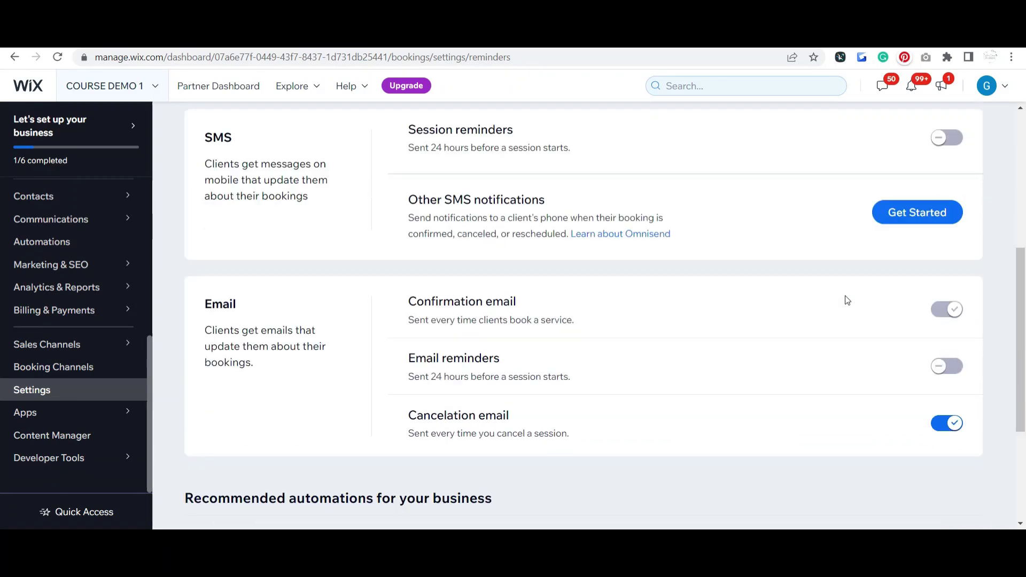
{"action": "scroll", "coordinate": [632, 257], "scroll_direction": "up", "scroll_amount": 5}
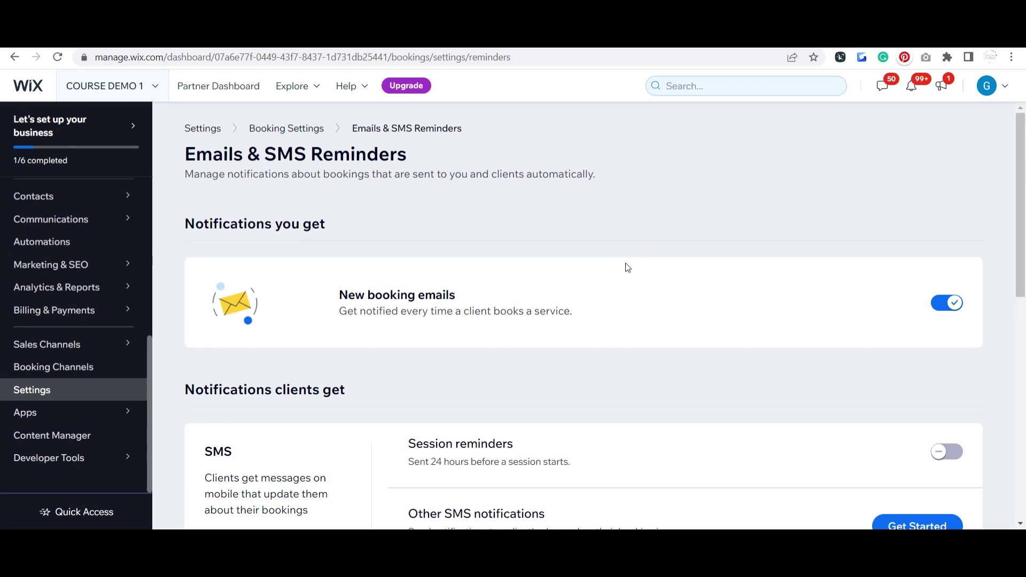
{"action": "scroll", "coordinate": [781, 376], "scroll_direction": "down", "scroll_amount": 3}
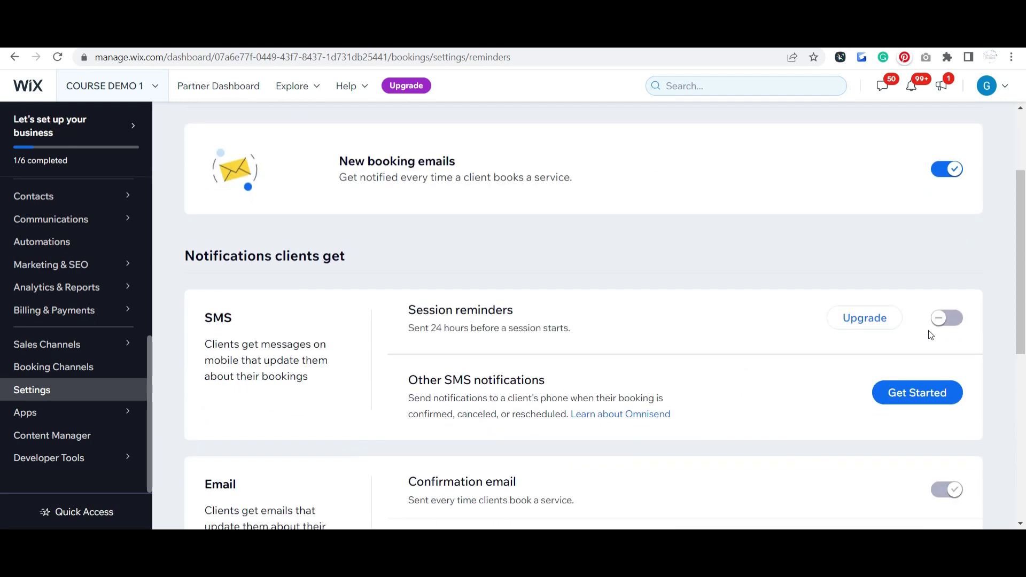
{"action": "scroll", "coordinate": [796, 364], "scroll_direction": "up", "scroll_amount": 3}
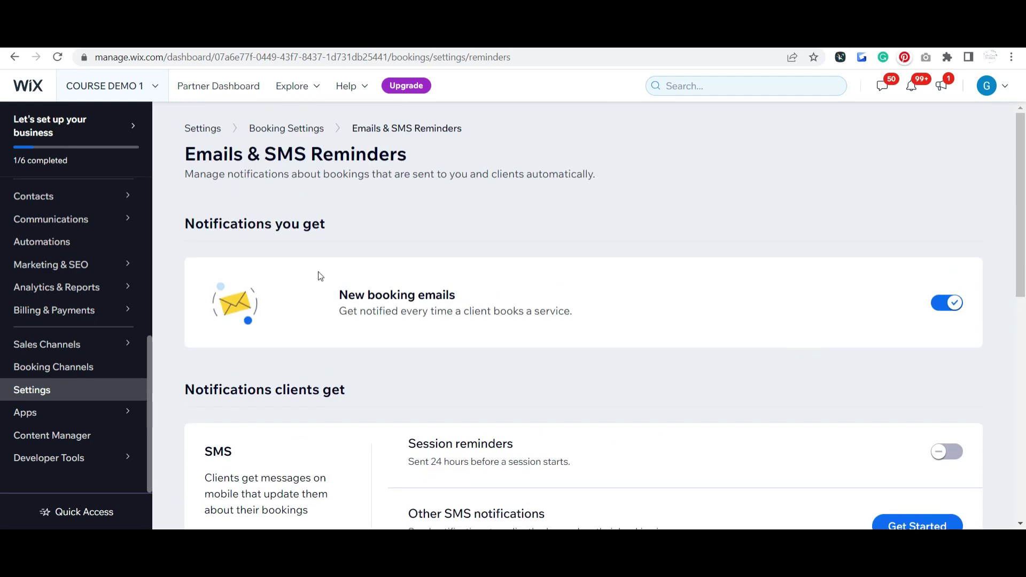
{"action": "left_click", "coordinate": [299, 130]}
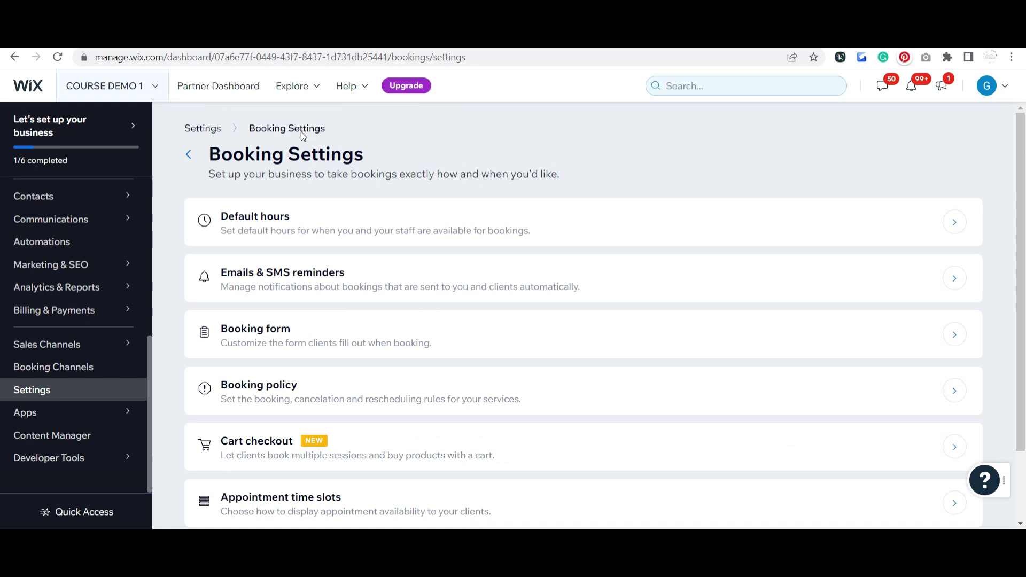
{"action": "left_click", "coordinate": [954, 335]}
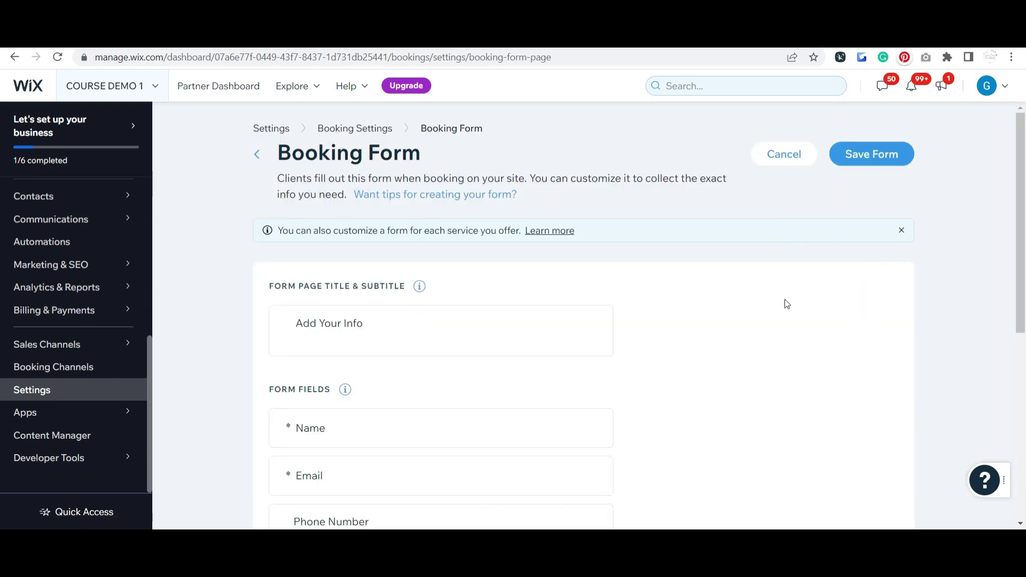
{"action": "scroll", "coordinate": [785, 303], "scroll_direction": "down", "scroll_amount": 1}
{"action": "scroll", "coordinate": [750, 303], "scroll_direction": "down", "scroll_amount": 5}
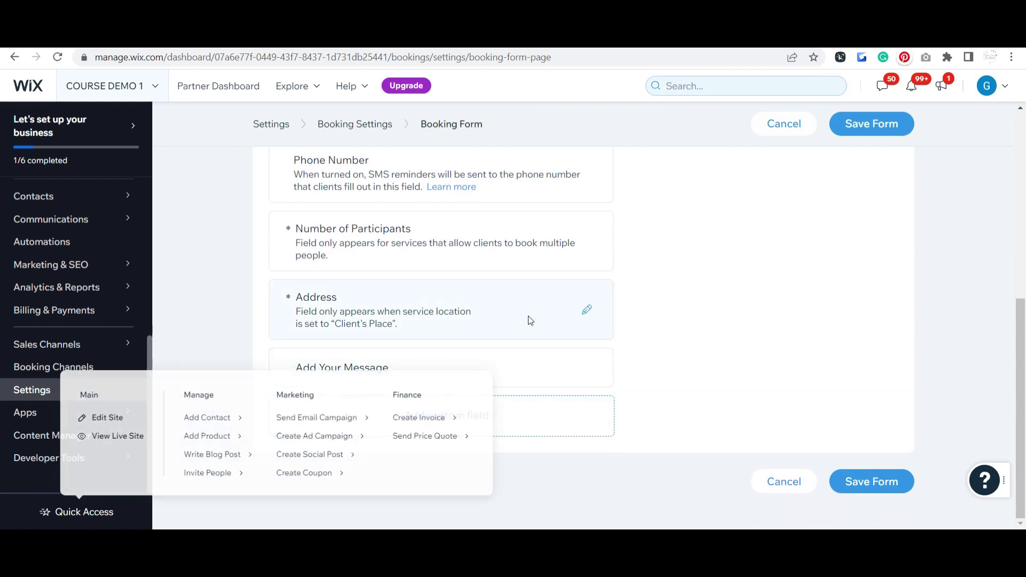
{"action": "scroll", "coordinate": [721, 276], "scroll_direction": "up", "scroll_amount": 6}
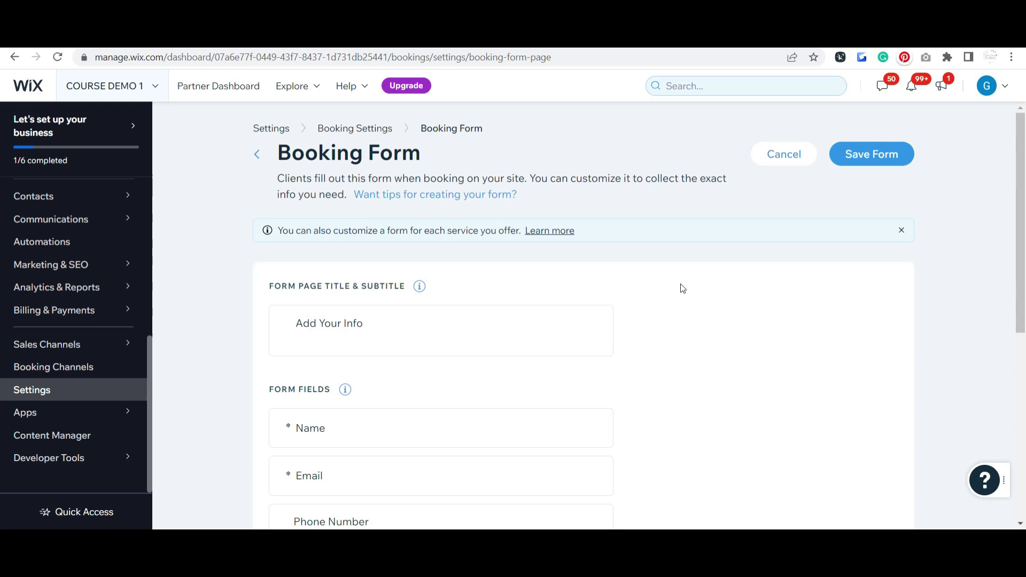
{"action": "left_click", "coordinate": [782, 154]}
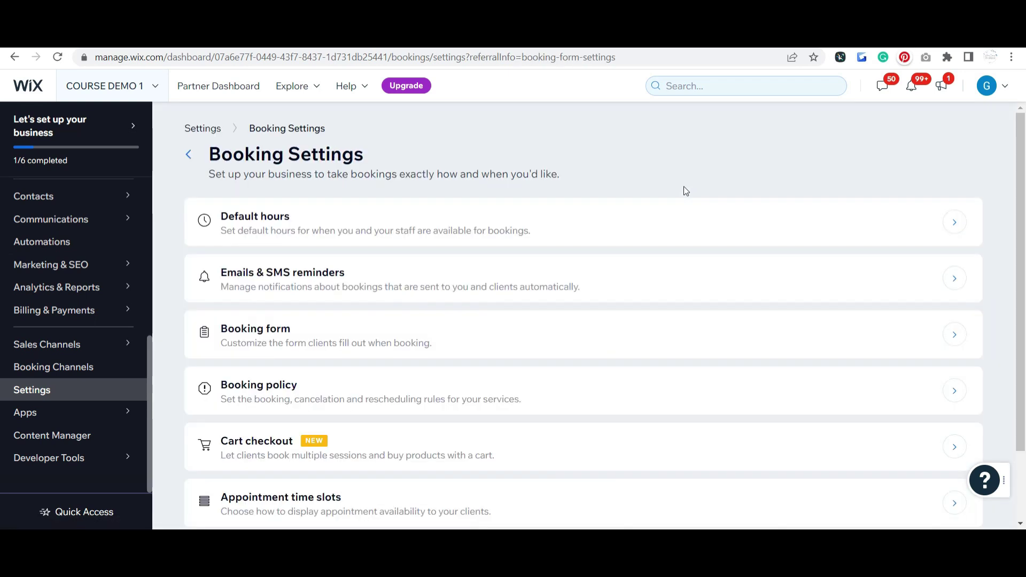
In Booking Policy, limit early bookings to 7 days ahead and late bookings to 1 day before.
{"action": "left_click", "coordinate": [956, 390]}
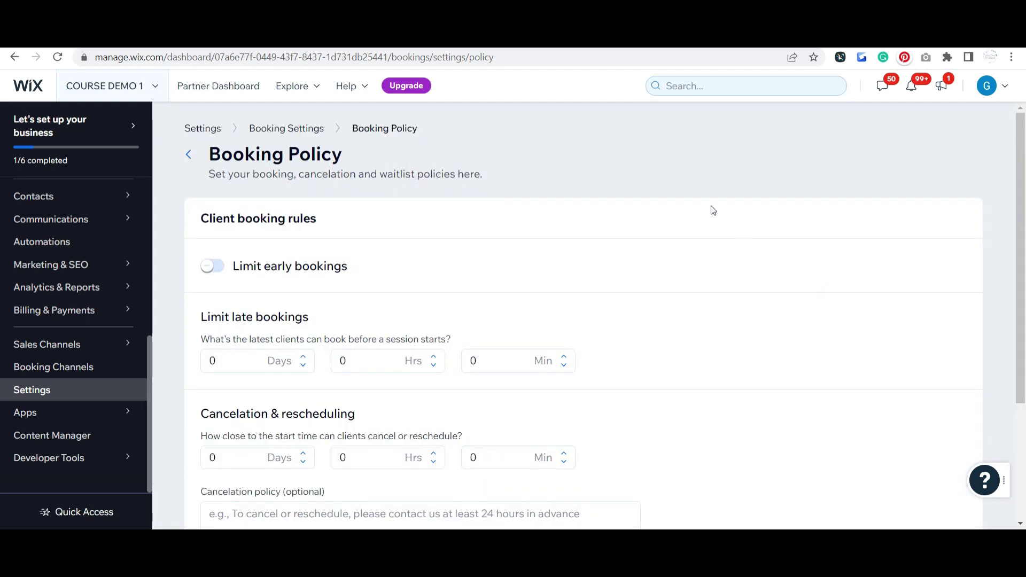
{"action": "scroll", "coordinate": [711, 211], "scroll_direction": "down", "scroll_amount": 1}
{"action": "left_click", "coordinate": [212, 200]}
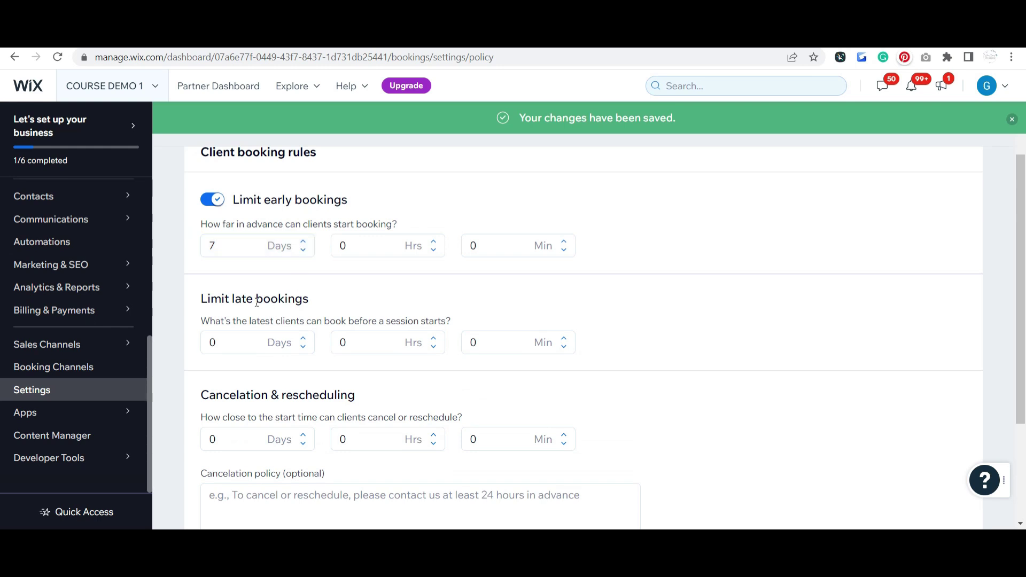
{"action": "scroll", "coordinate": [287, 292], "scroll_direction": "down", "scroll_amount": 3}
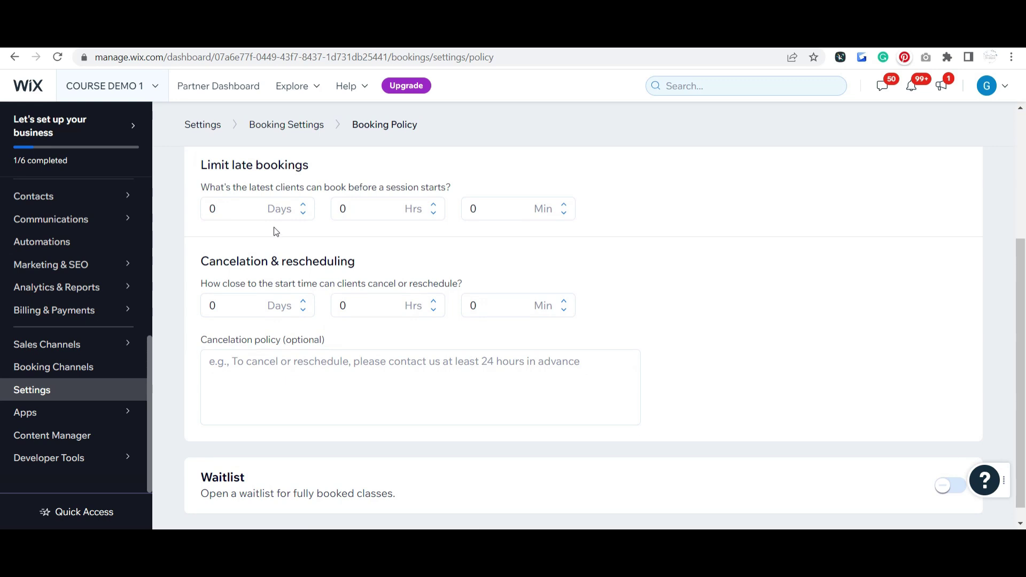
{"action": "scroll", "coordinate": [232, 186], "scroll_direction": "up", "scroll_amount": 1}
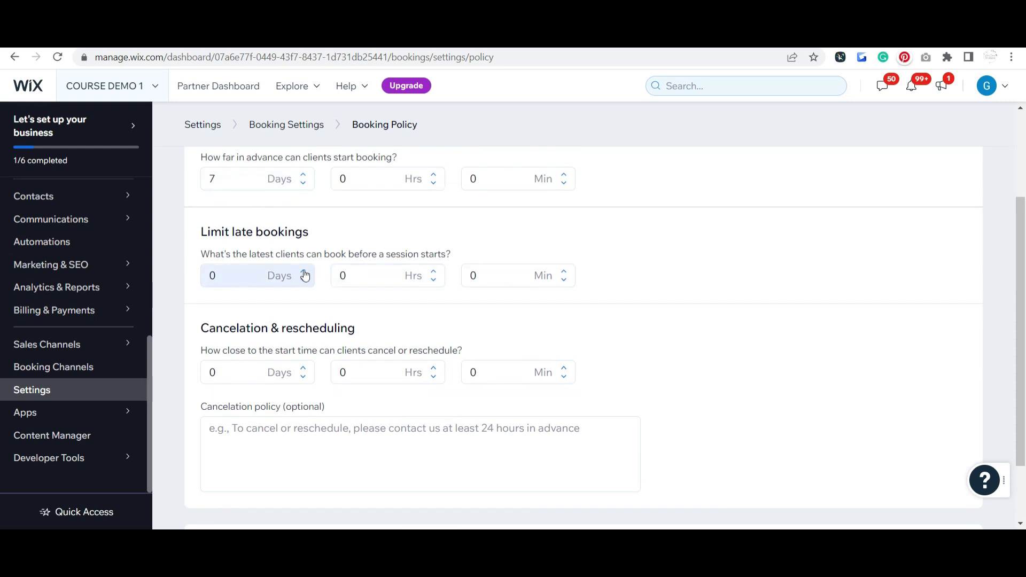
{"action": "left_click", "coordinate": [304, 273]}
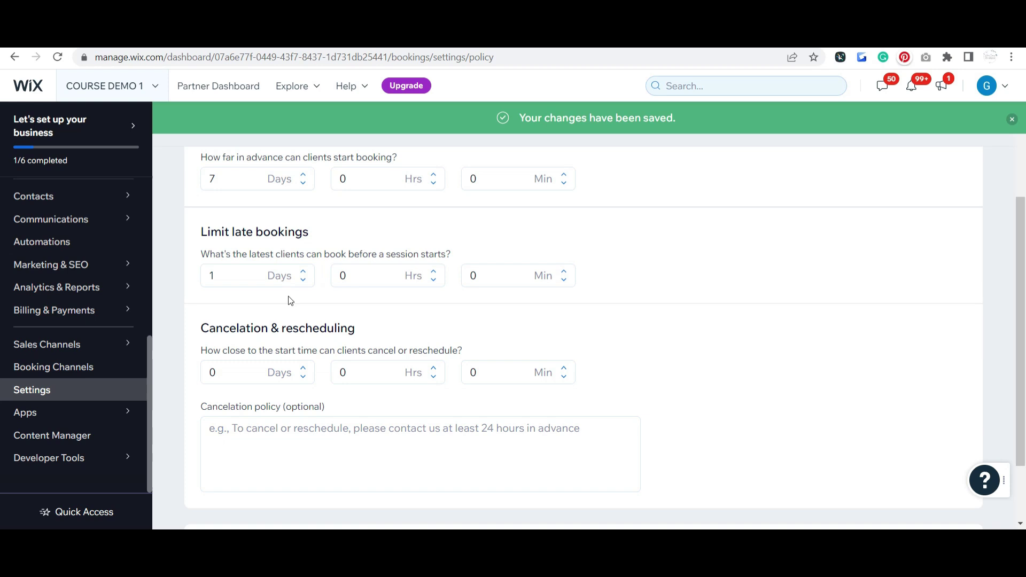
{"action": "left_click", "coordinate": [247, 433]}
{"action": "scroll", "coordinate": [337, 440], "scroll_direction": "down", "scroll_amount": 2}
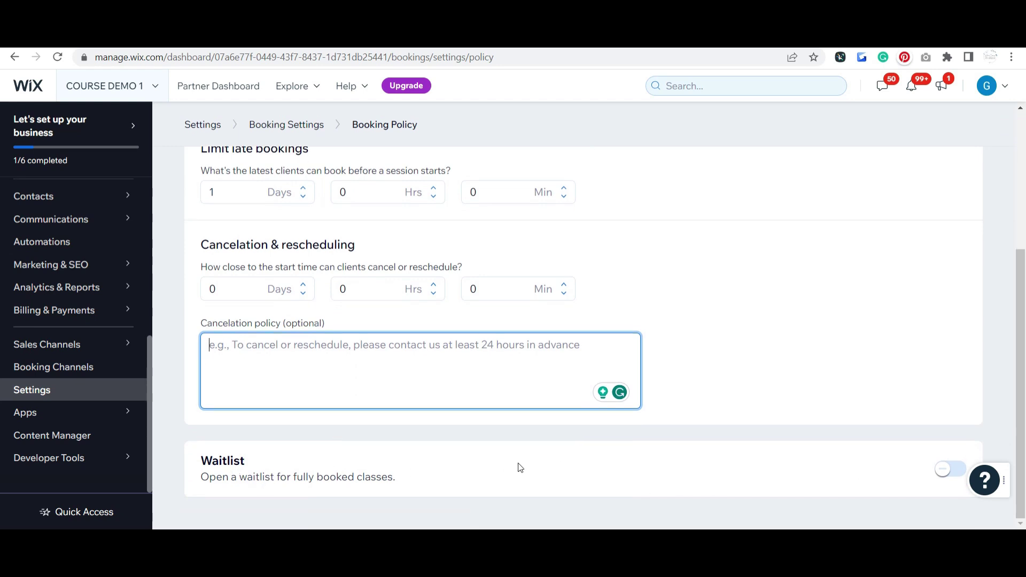
{"action": "scroll", "coordinate": [762, 325], "scroll_direction": "up", "scroll_amount": 4}
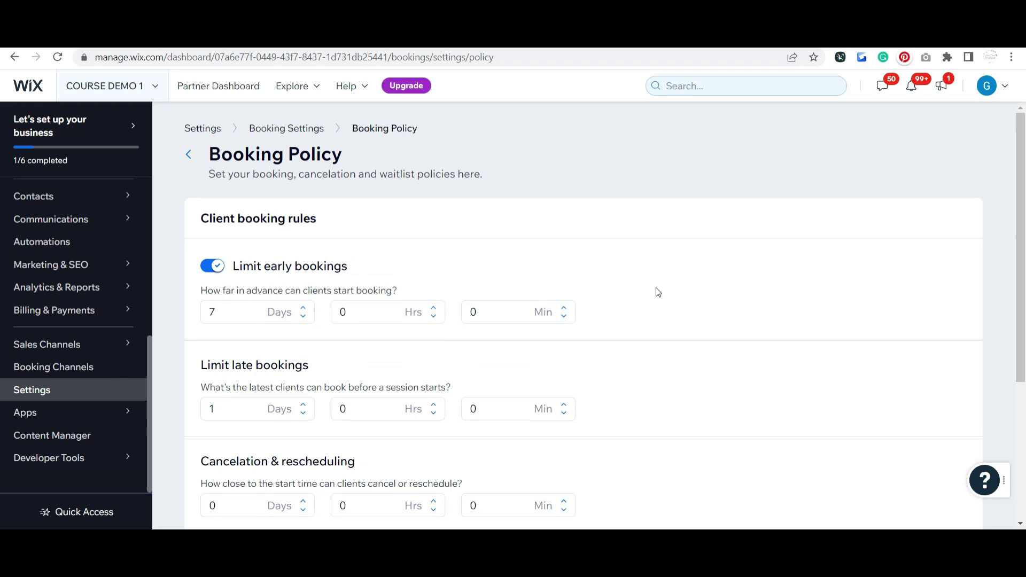
Go back to the Booking Settings list and scroll down its options.
{"action": "left_click", "coordinate": [286, 140]}
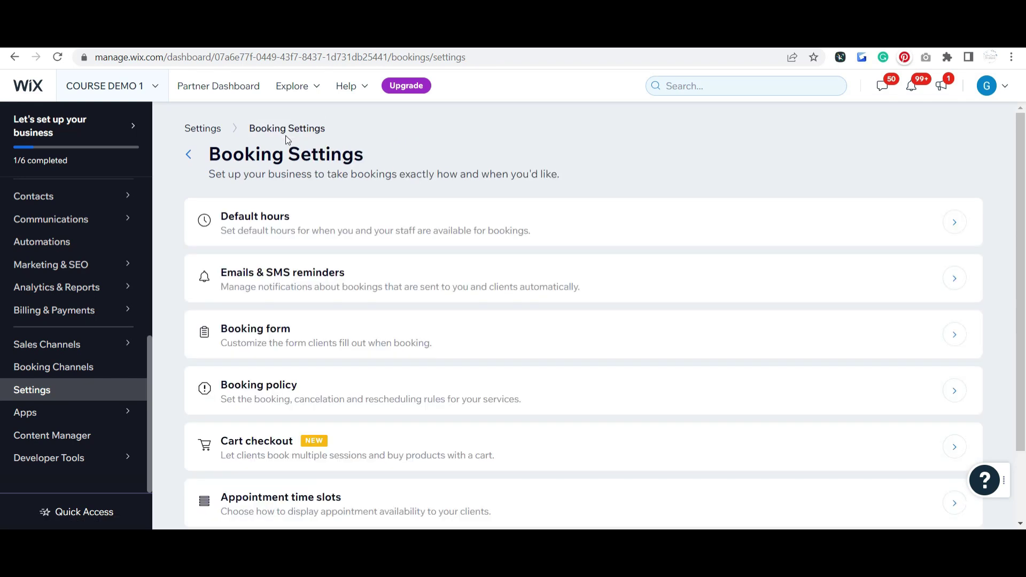
{"action": "scroll", "coordinate": [715, 296], "scroll_direction": "down", "scroll_amount": 2}
{"action": "scroll", "coordinate": [716, 295], "scroll_direction": "down", "scroll_amount": 1}
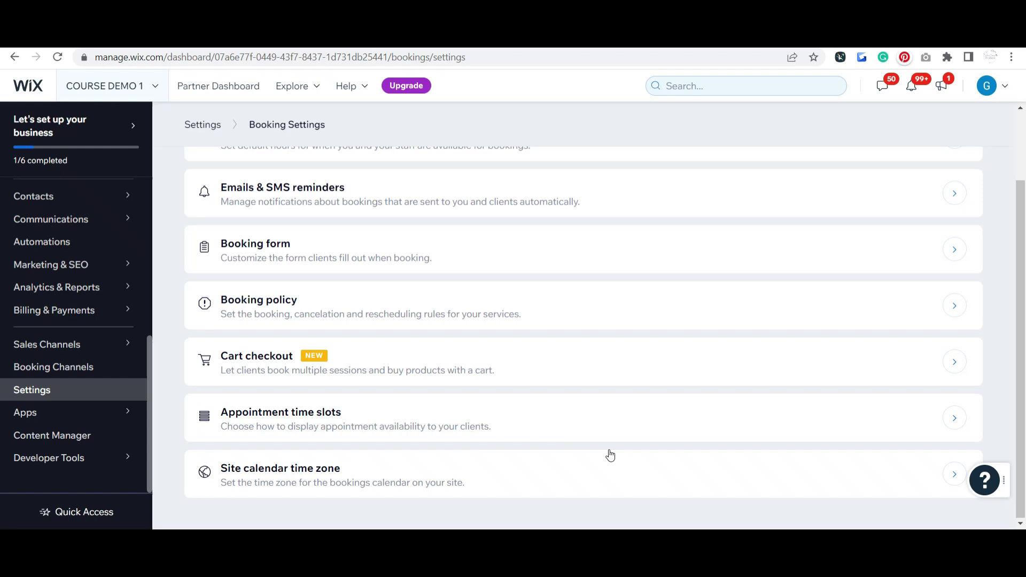
Make appointment time slots start based on service duration instead of fixed intervals.
{"action": "left_click", "coordinate": [954, 419]}
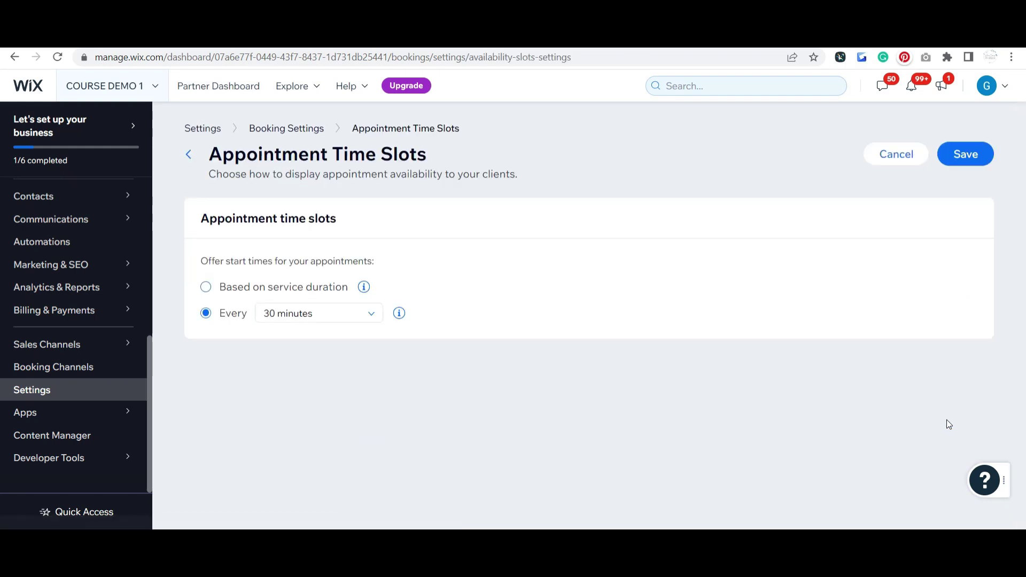
{"action": "left_click", "coordinate": [316, 322]}
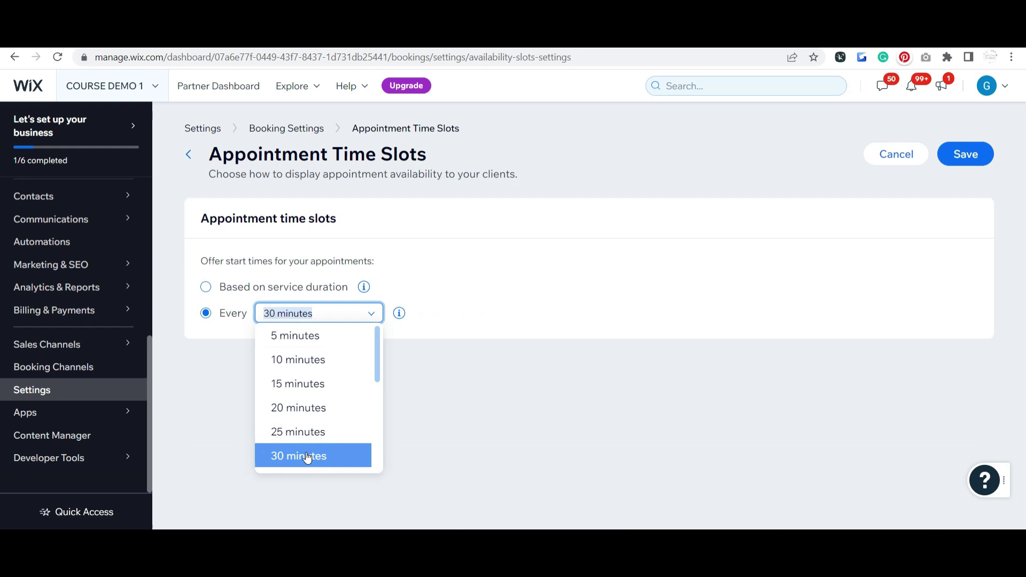
{"action": "scroll", "coordinate": [315, 449], "scroll_direction": "down", "scroll_amount": 2}
{"action": "scroll", "coordinate": [321, 427], "scroll_direction": "up", "scroll_amount": 2}
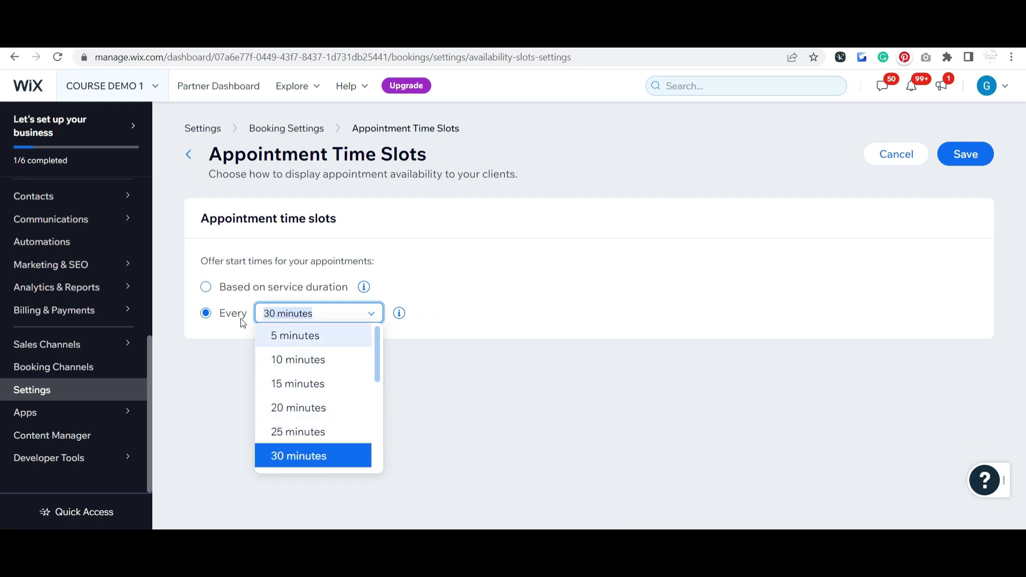
{"action": "left_click", "coordinate": [228, 290]}
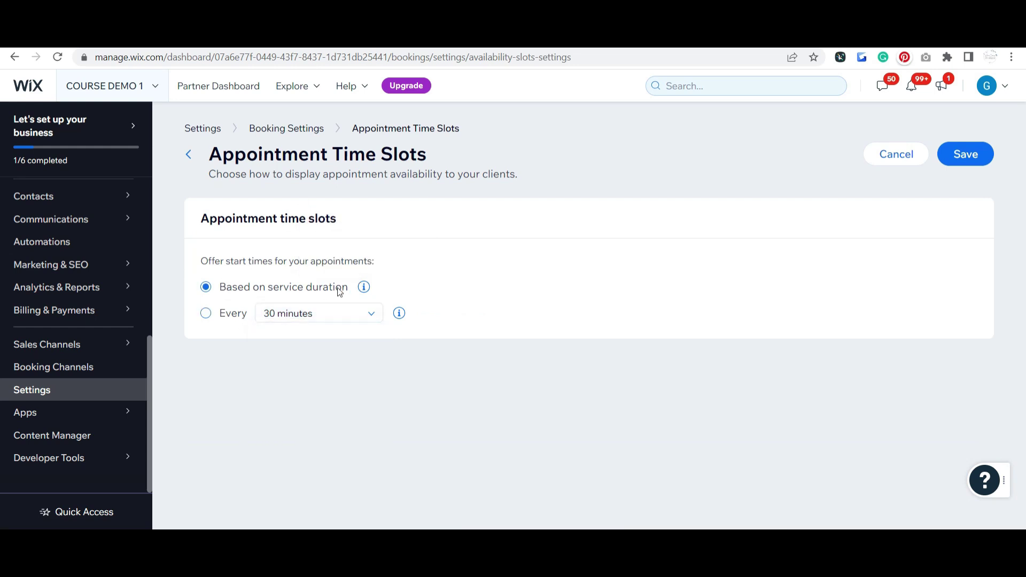
{"action": "left_click", "coordinate": [292, 130]}
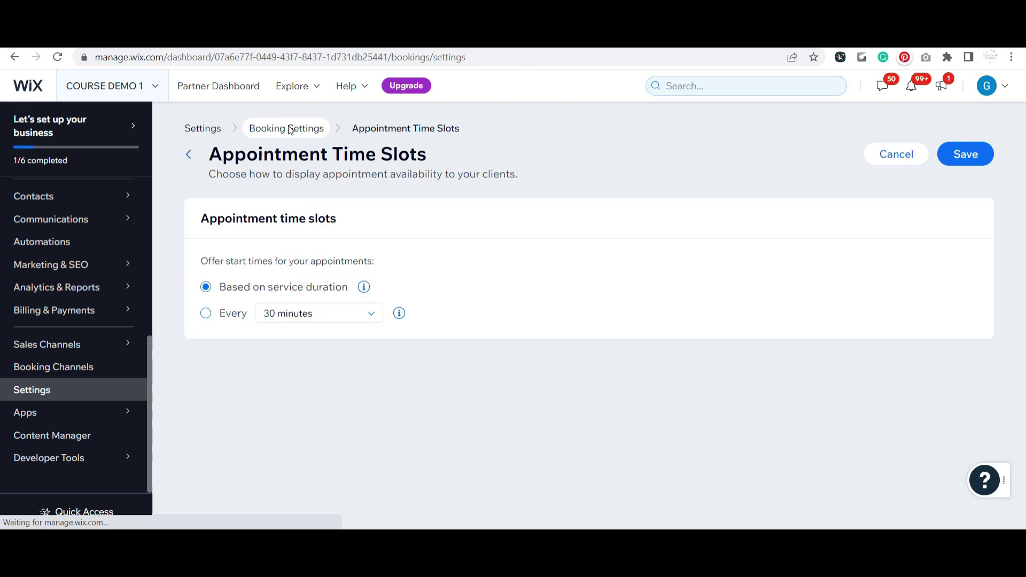
{"action": "scroll", "coordinate": [700, 230], "scroll_direction": "down", "scroll_amount": 2}
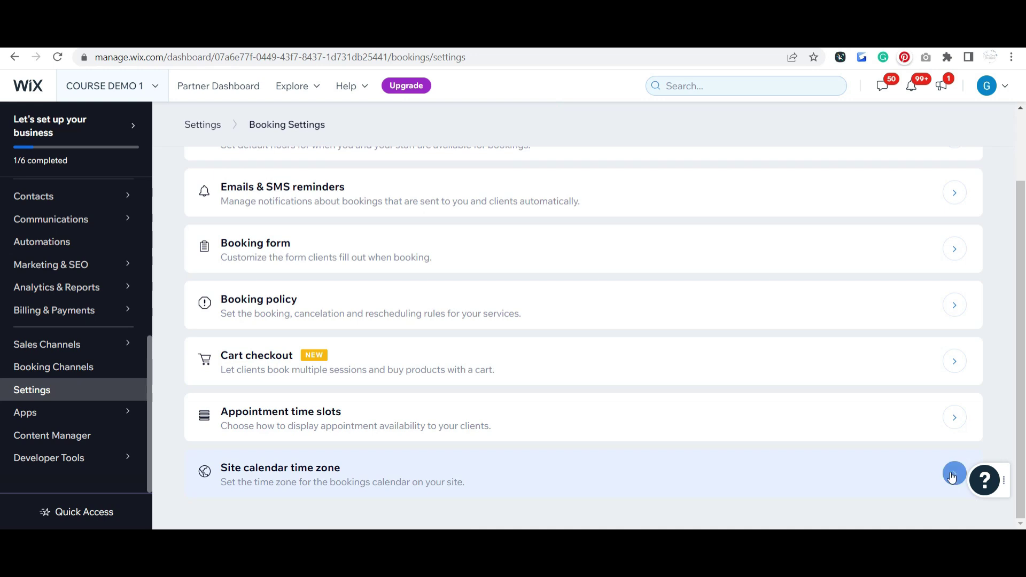
Set the calendar time zone to the client's local time, with client choice turned off.
{"action": "left_click", "coordinate": [946, 475]}
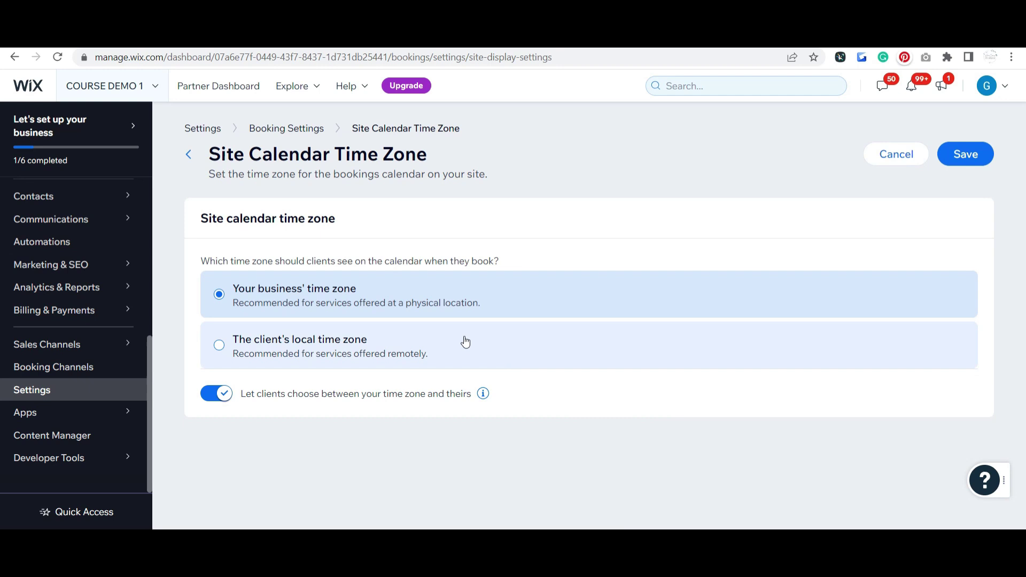
{"action": "left_click", "coordinate": [292, 349]}
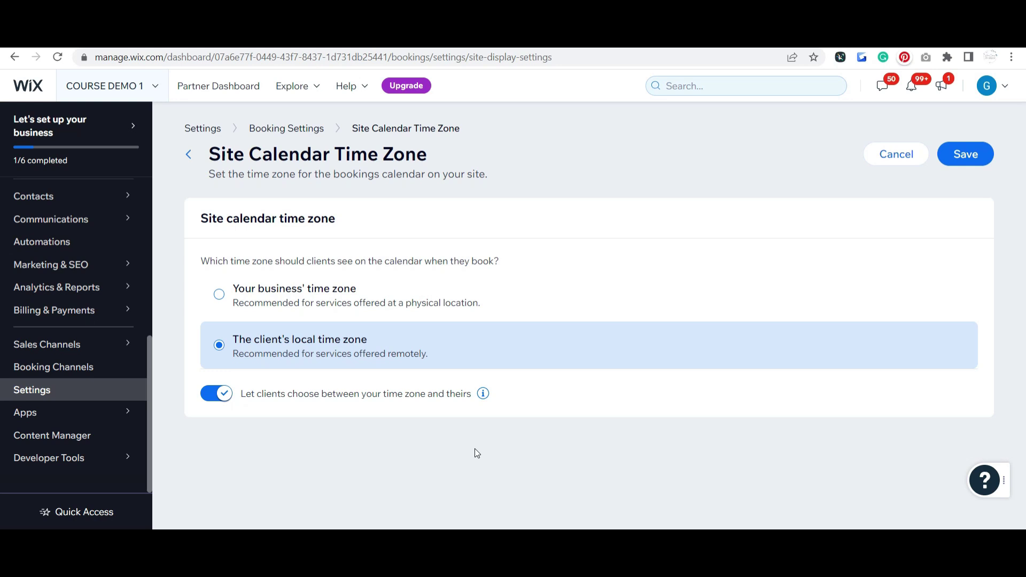
{"action": "left_click", "coordinate": [210, 398]}
{"action": "left_click", "coordinate": [287, 128]}
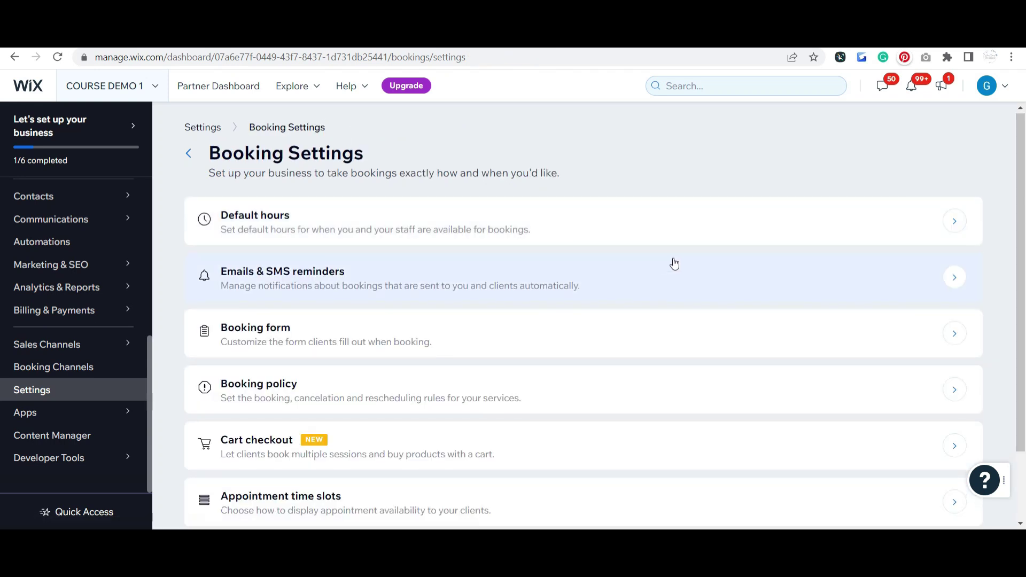
{"action": "scroll", "coordinate": [675, 264], "scroll_direction": "down", "scroll_amount": 2}
{"action": "scroll", "coordinate": [663, 299], "scroll_direction": "up", "scroll_amount": 2}
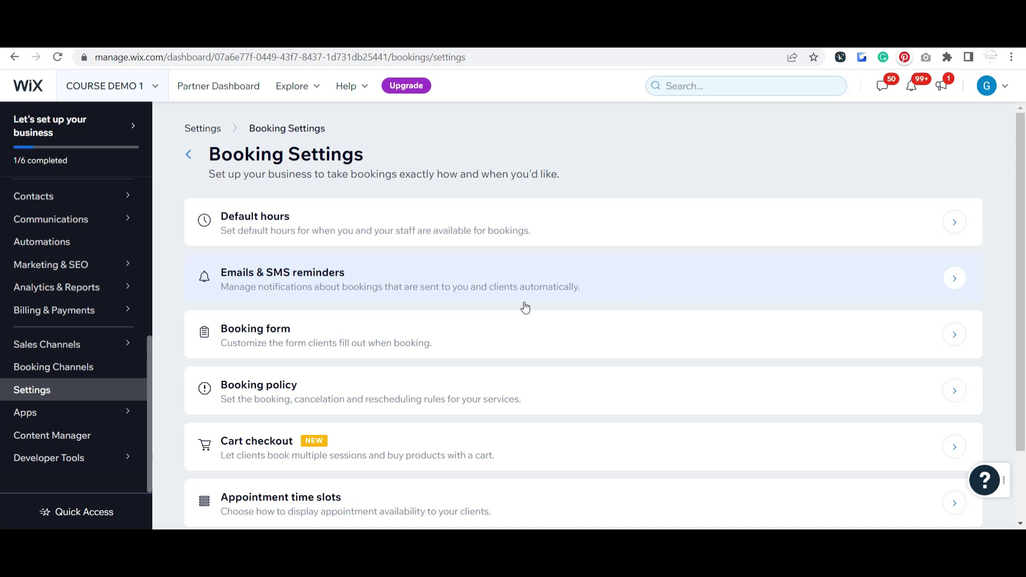
{"action": "scroll", "coordinate": [292, 309], "scroll_direction": "down", "scroll_amount": 1}
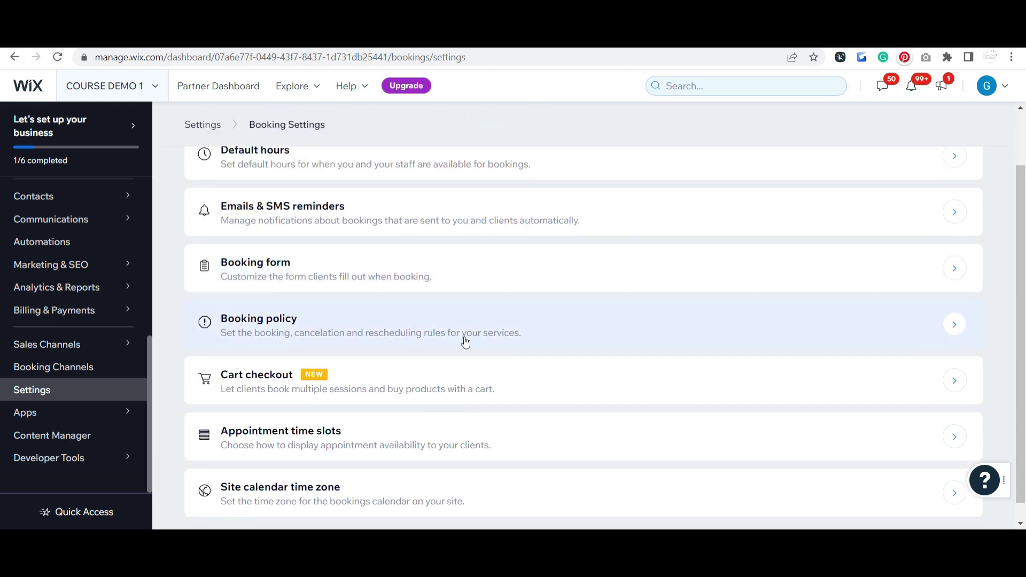
{"action": "scroll", "coordinate": [659, 327], "scroll_direction": "down", "scroll_amount": 1}
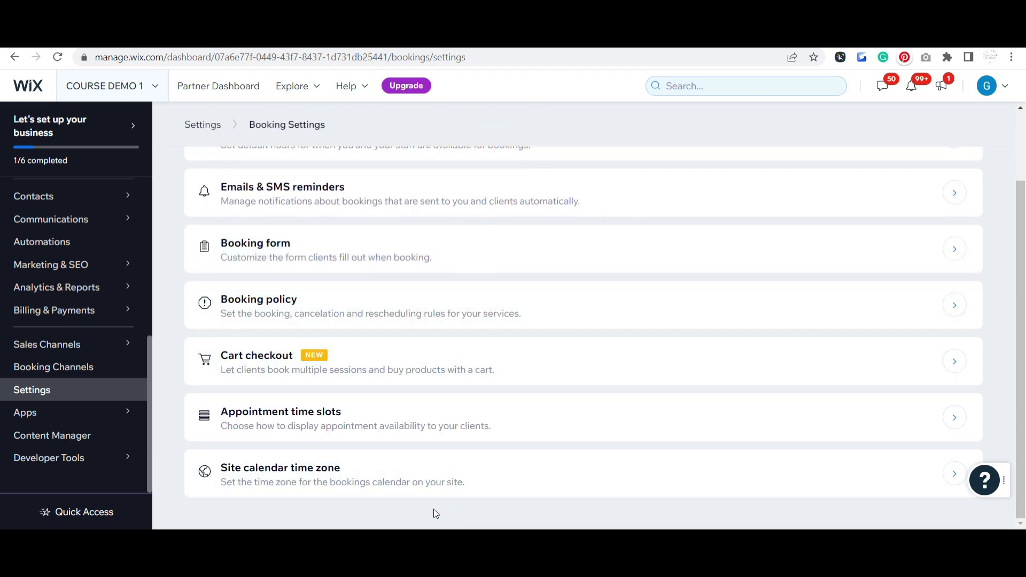